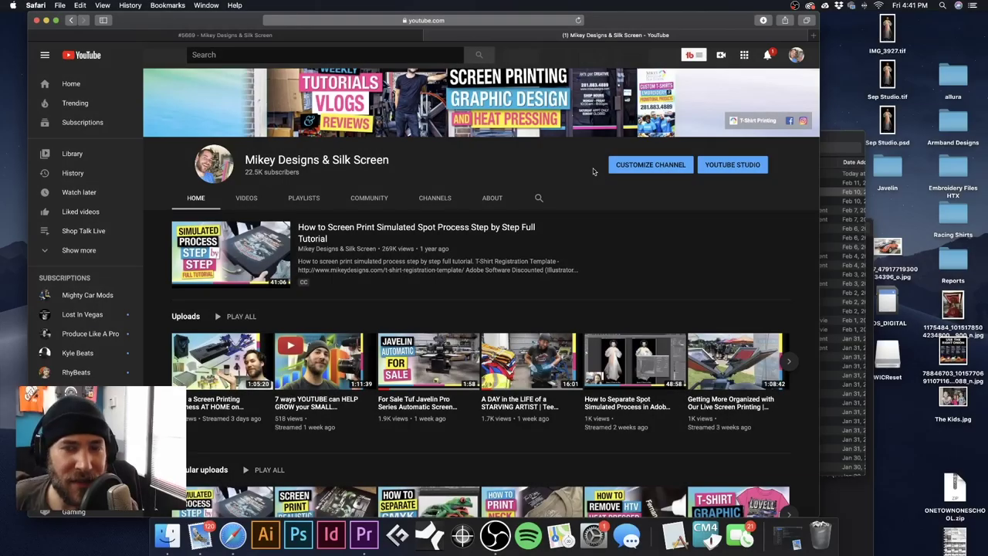
Open resetkey.net in a new browser tab.
key("super+t")
type("resetkey.net")
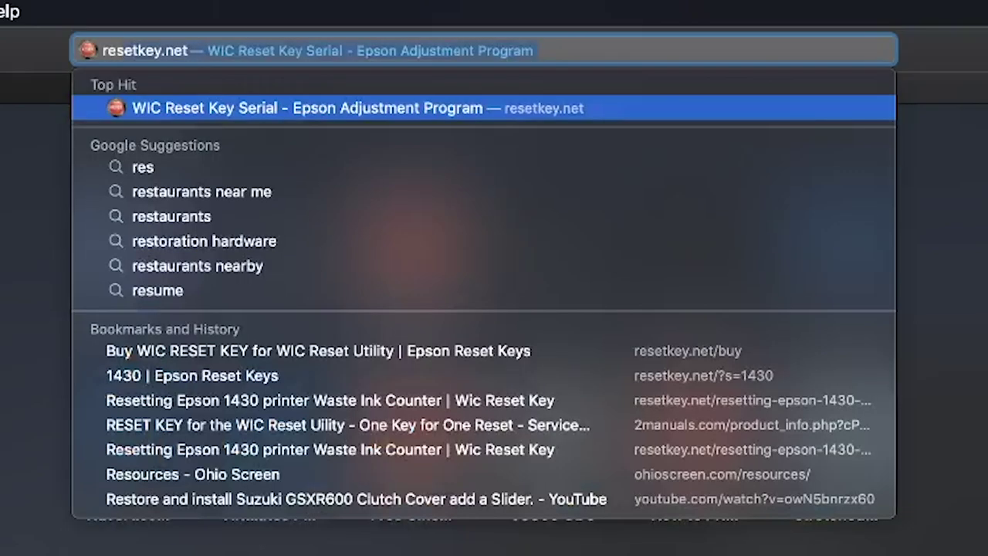
key("Return")
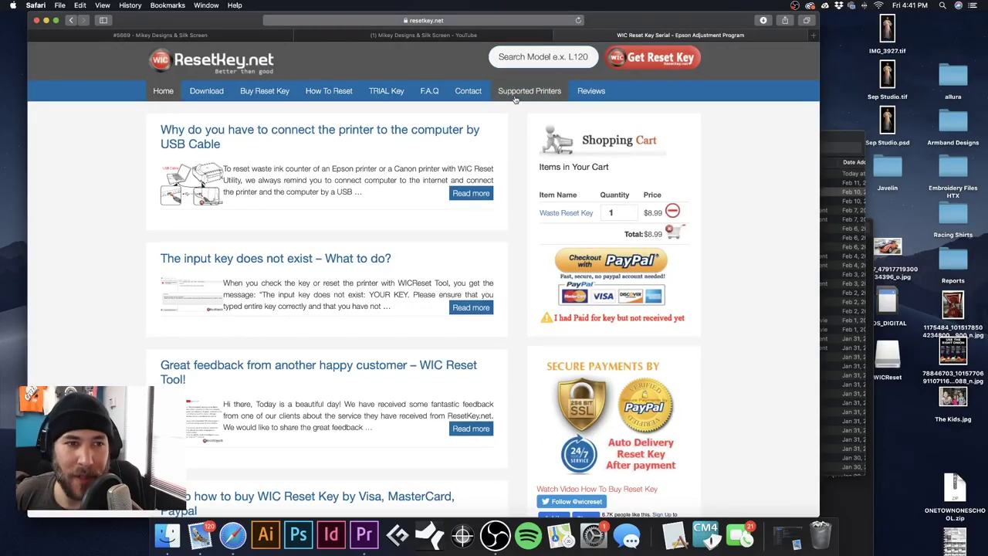
Search the site for printer model 1430 and open the article "Resetting Epson 1430 printer Waste Ink Counter".
left_click(501, 57)
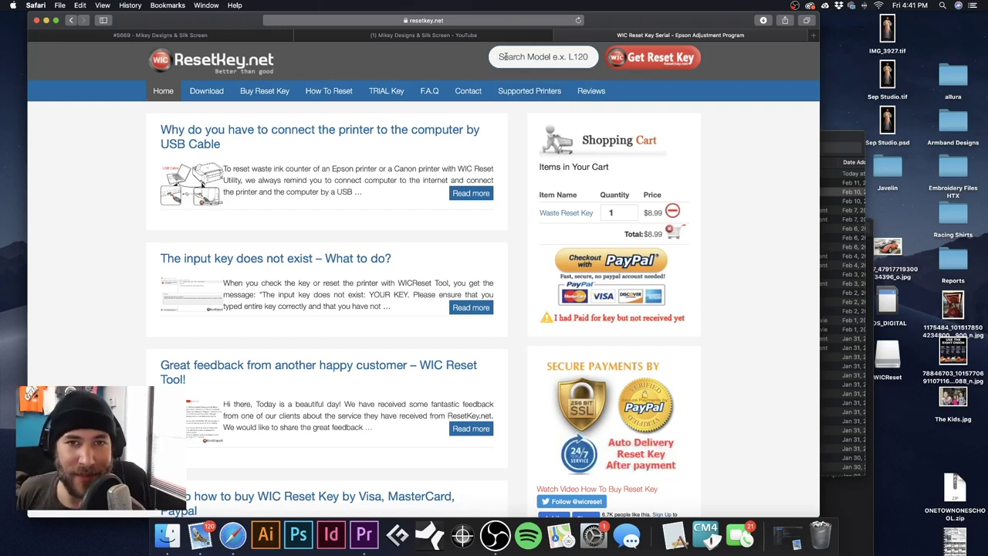
type("1430")
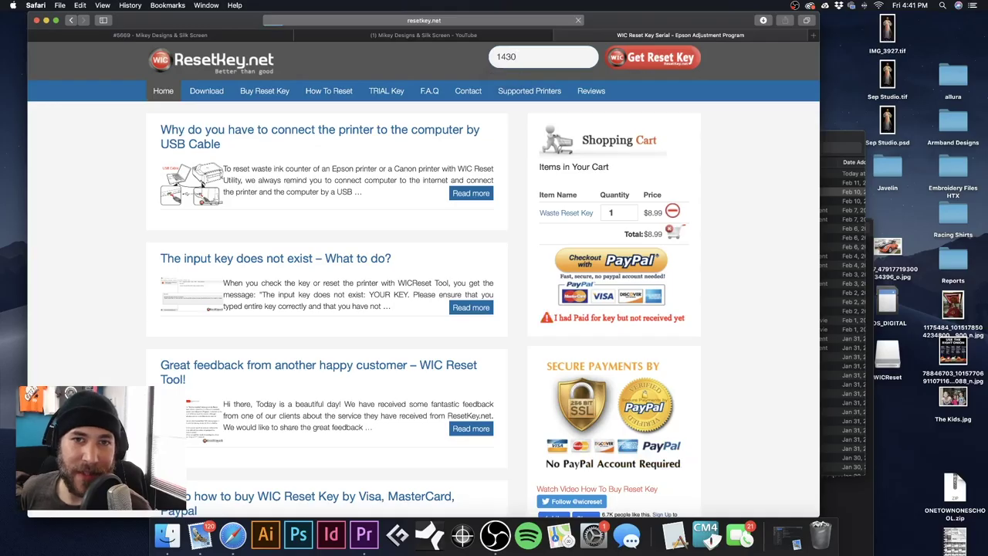
scroll(434, 226, "down", 3)
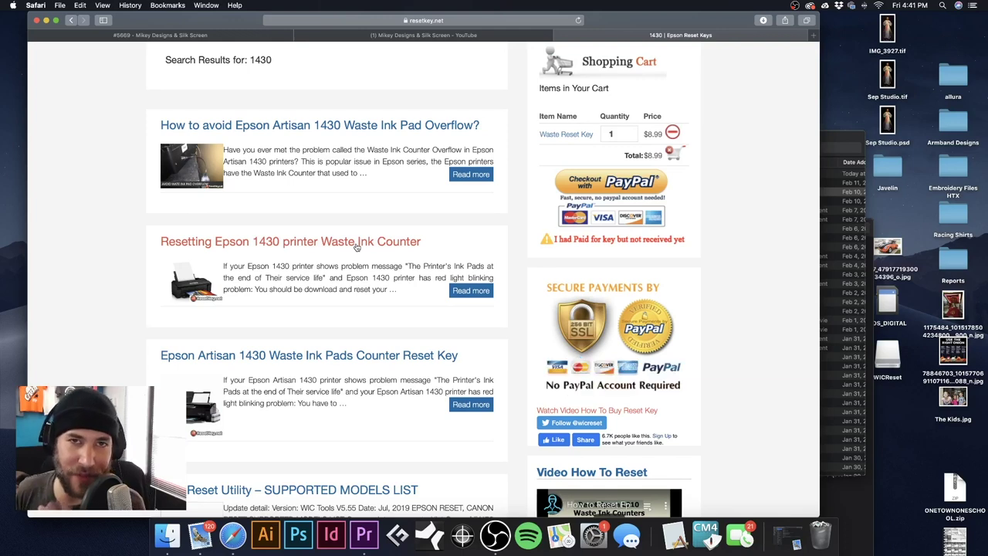
left_click(357, 242)
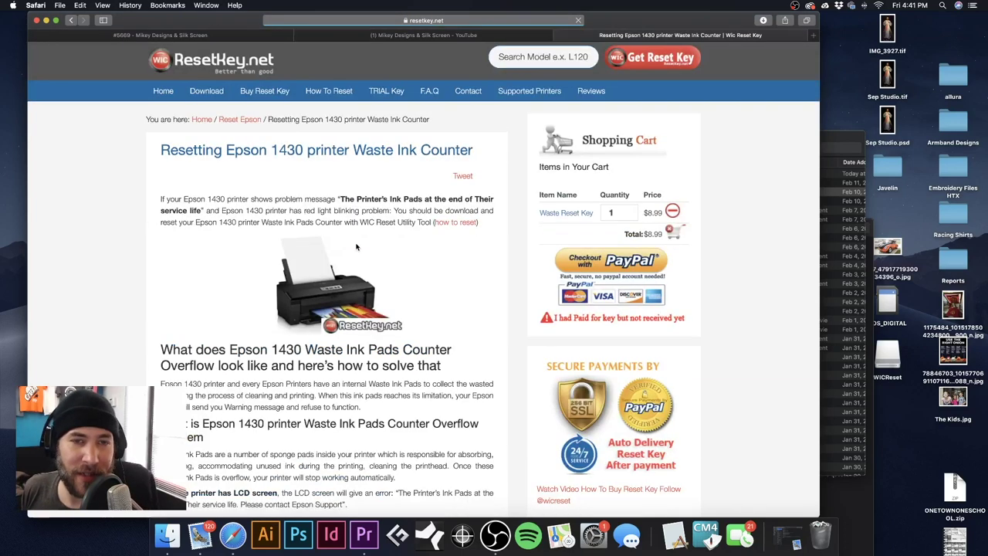
Download the WIC Reset Utility for MAC OS X from the article's Step 1 section.
scroll(388, 247, "down", 5)
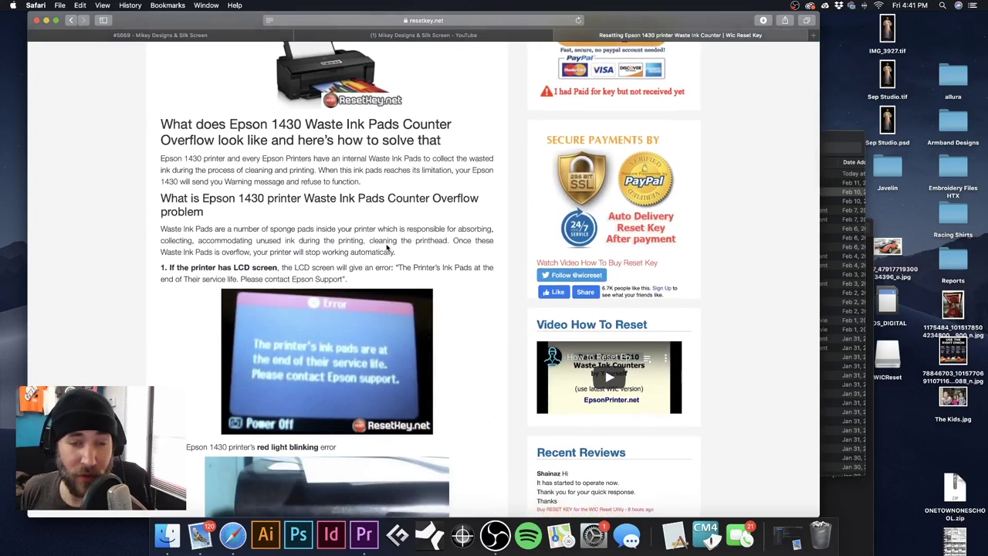
scroll(388, 247, "down", 8)
scroll(387, 247, "down", 7)
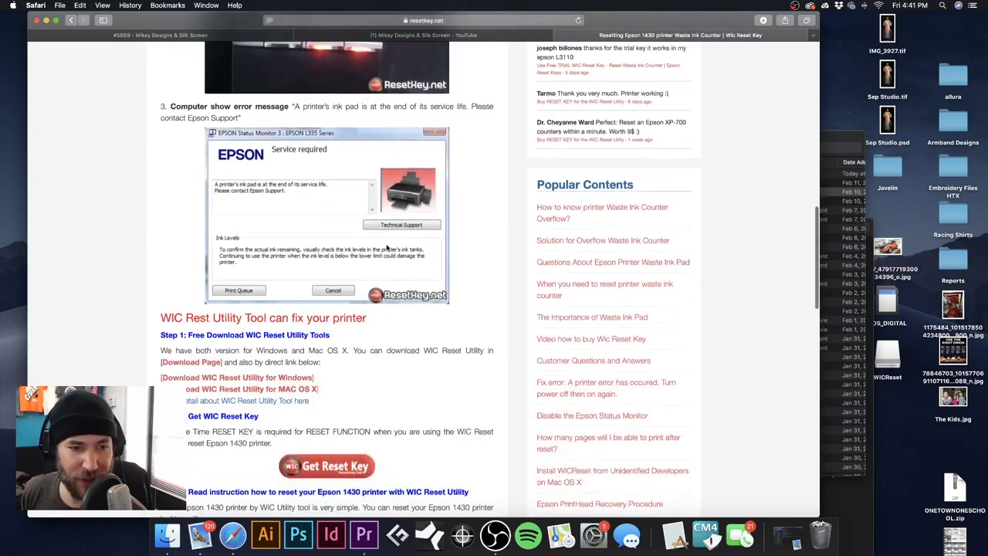
scroll(391, 262, "down", 1)
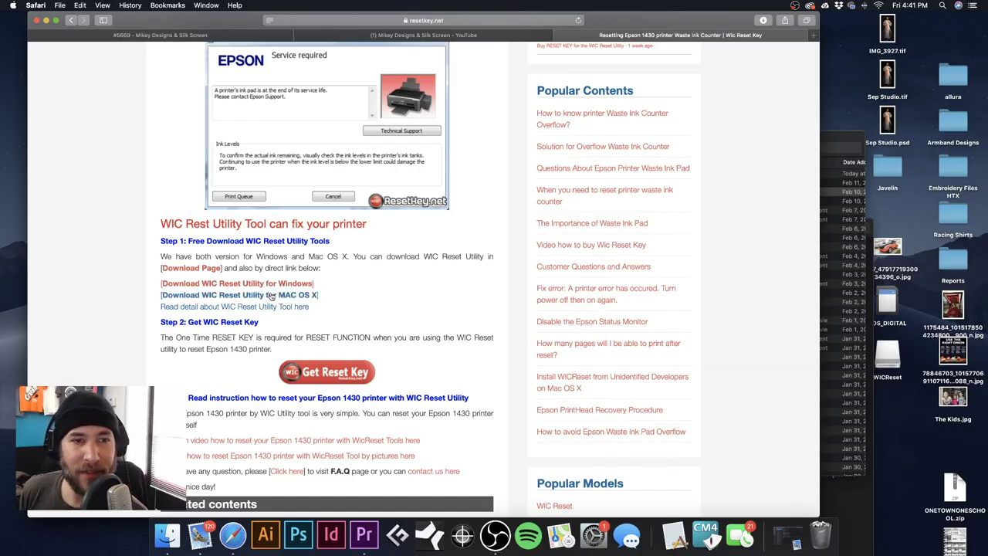
left_click(273, 297)
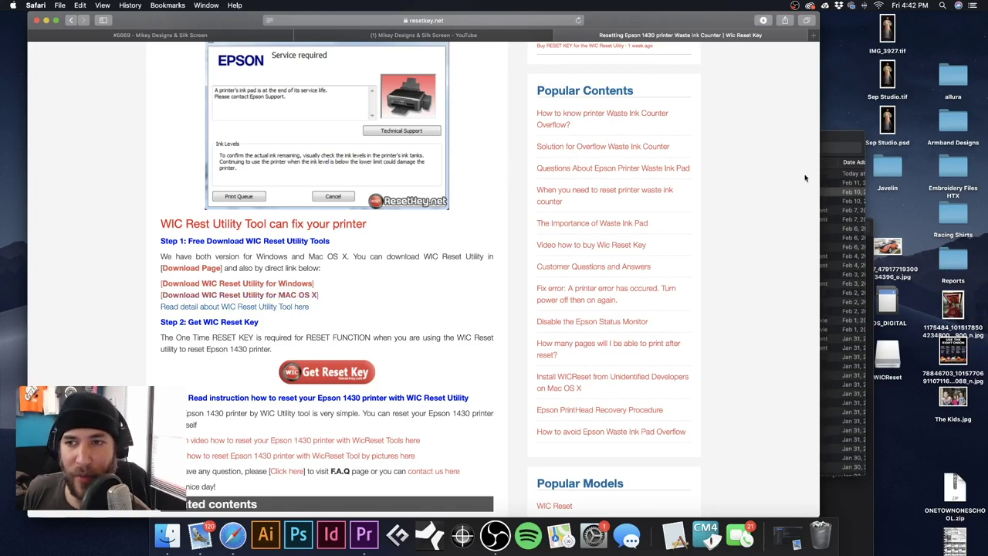
Switch to Finder and open the iWIC folder in Downloads.
left_click(824, 148)
left_click(542, 178)
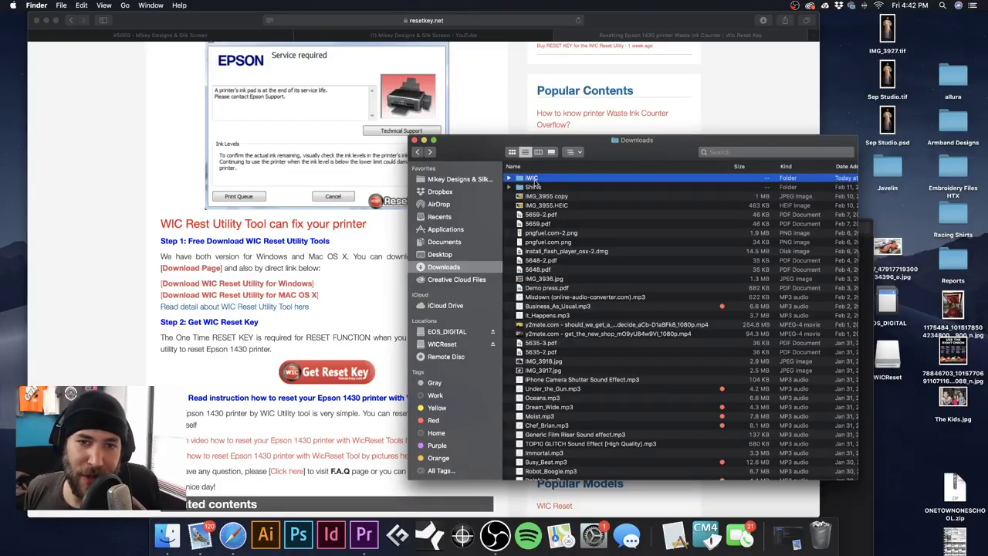
double_click(535, 180)
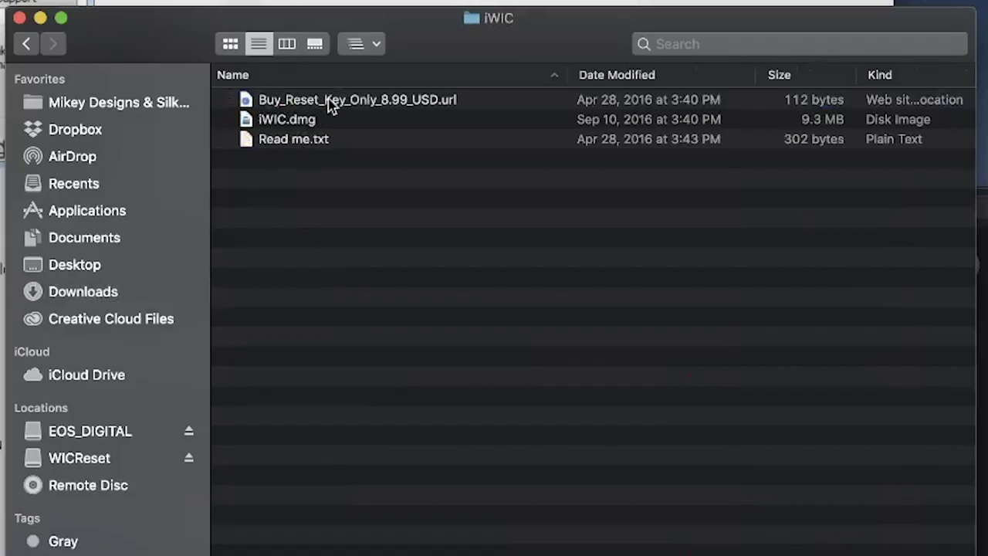
Mount the iWIC.dmg disk image, launch wicreset from it and approve opening the downloaded application.
left_click(552, 188)
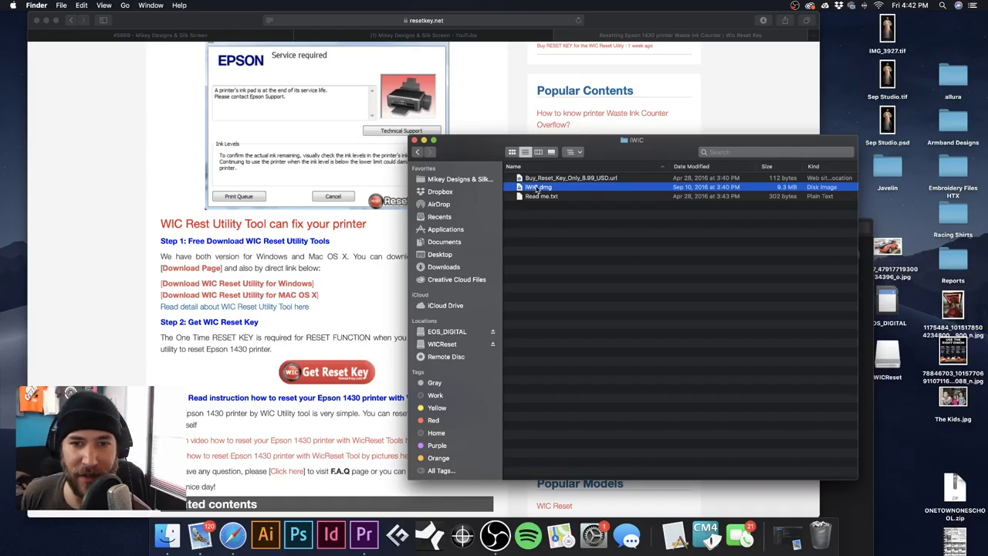
double_click(536, 187)
double_click(461, 170)
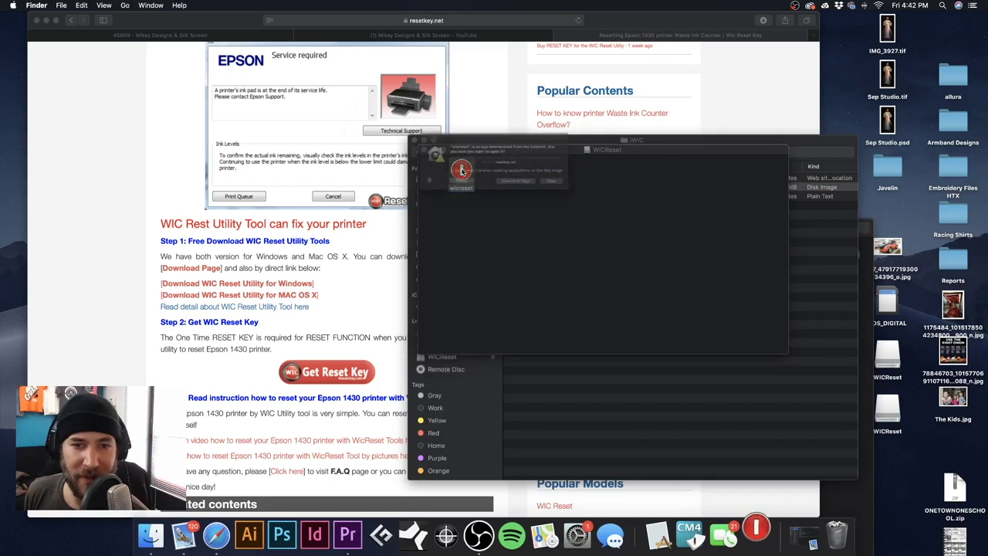
left_click(582, 195)
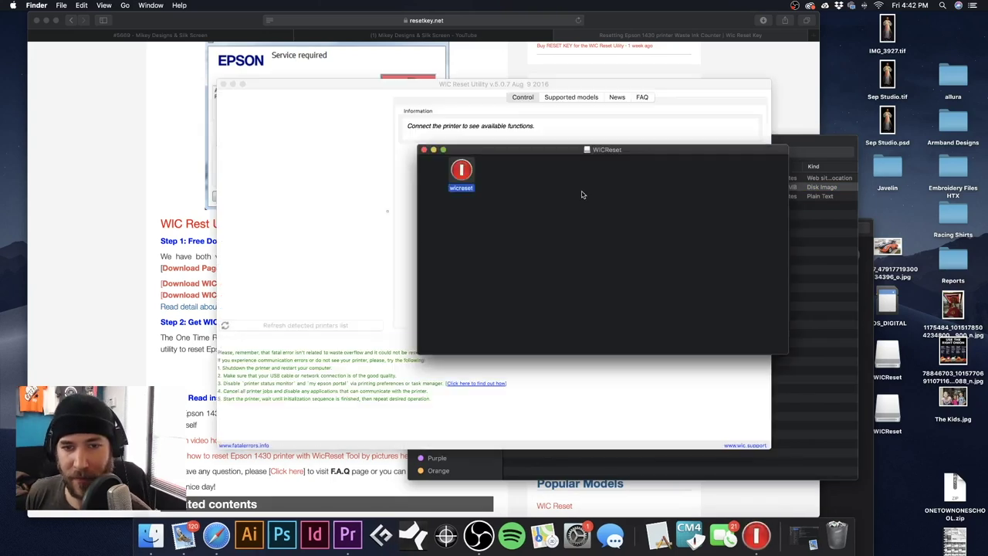
Move the WICReset disk window clear of the WIC Reset Utility and close the greeting assistant for this session.
left_click_drag(498, 153, 697, 185)
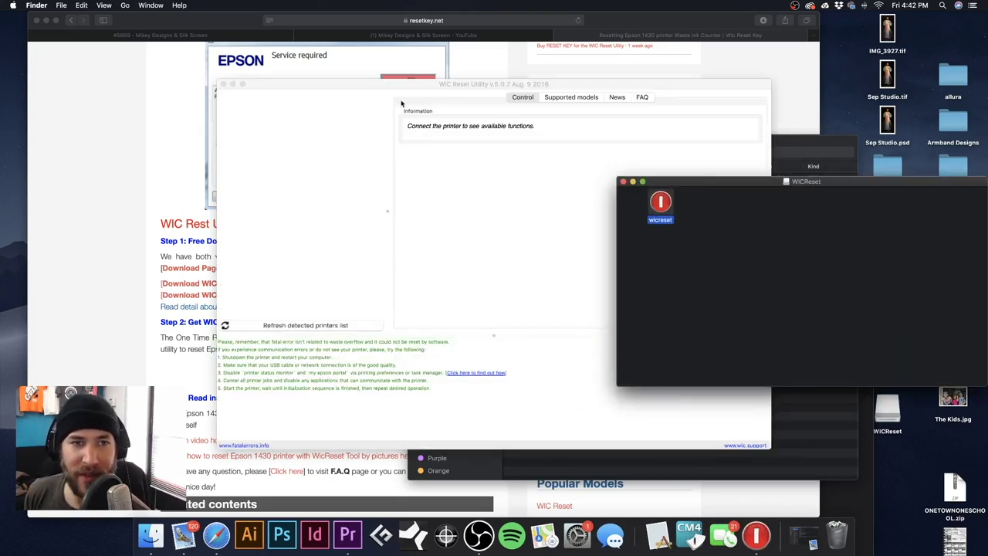
left_click_drag(390, 83, 374, 79)
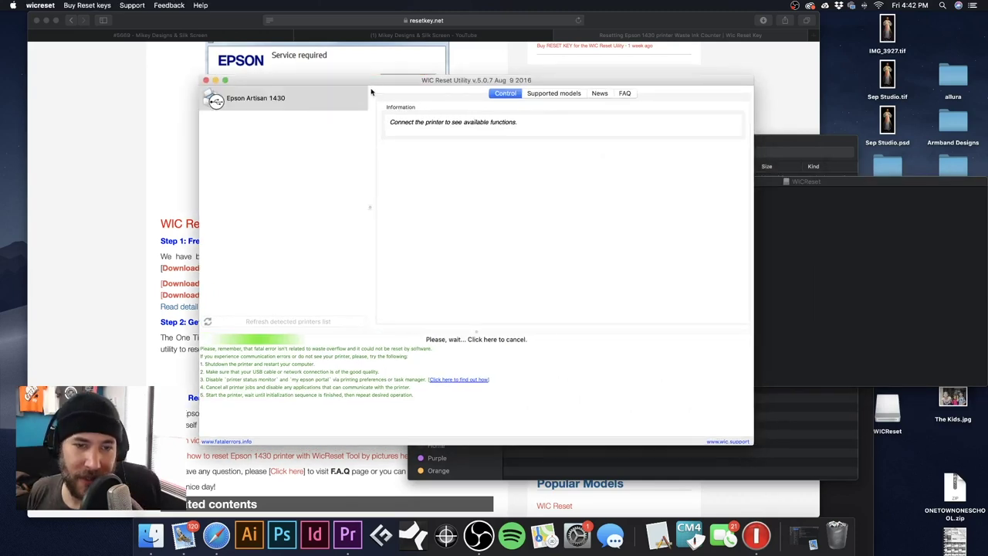
left_click_drag(327, 216, 370, 198)
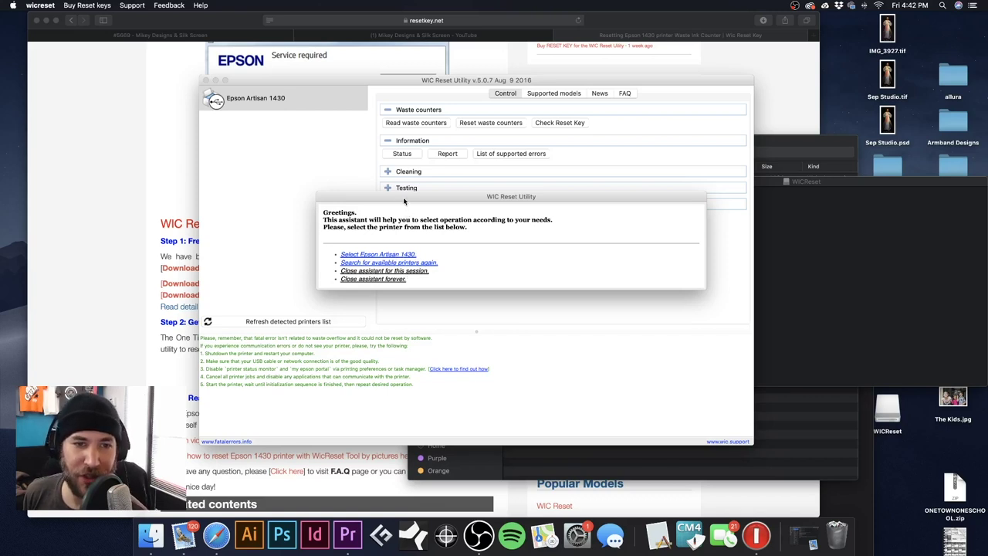
left_click(394, 271)
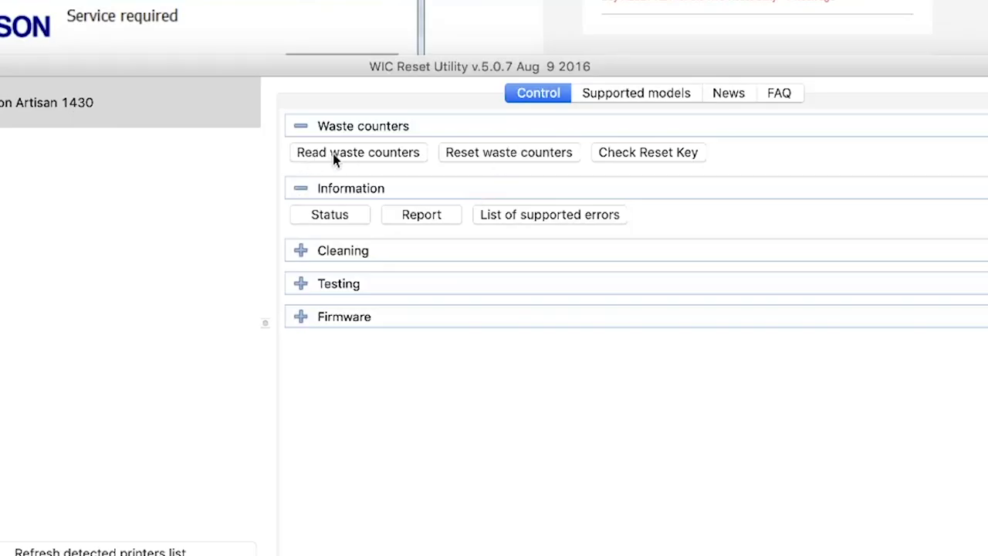
Read the Epson Artisan 1430's waste counters and dismiss the results.
left_click(388, 155)
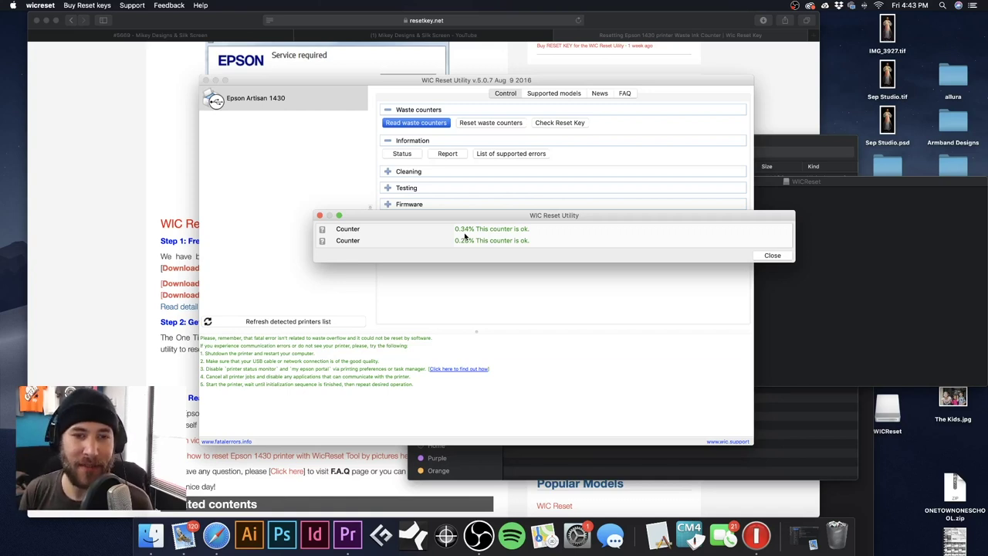
left_click(771, 256)
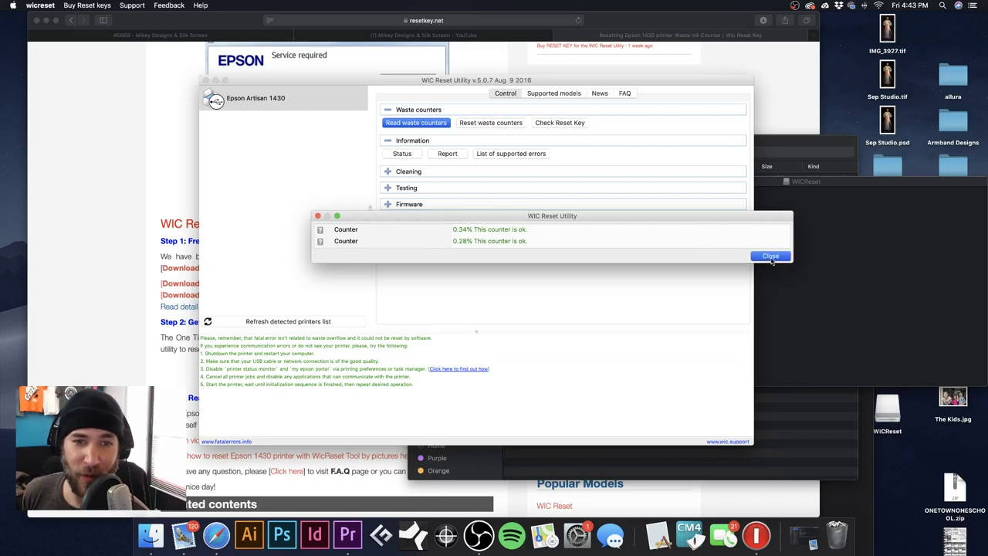
Start a waste counter reset and open the reset key purchase page from Step 2 of the ResetKey.net article in Safari.
left_click(489, 123)
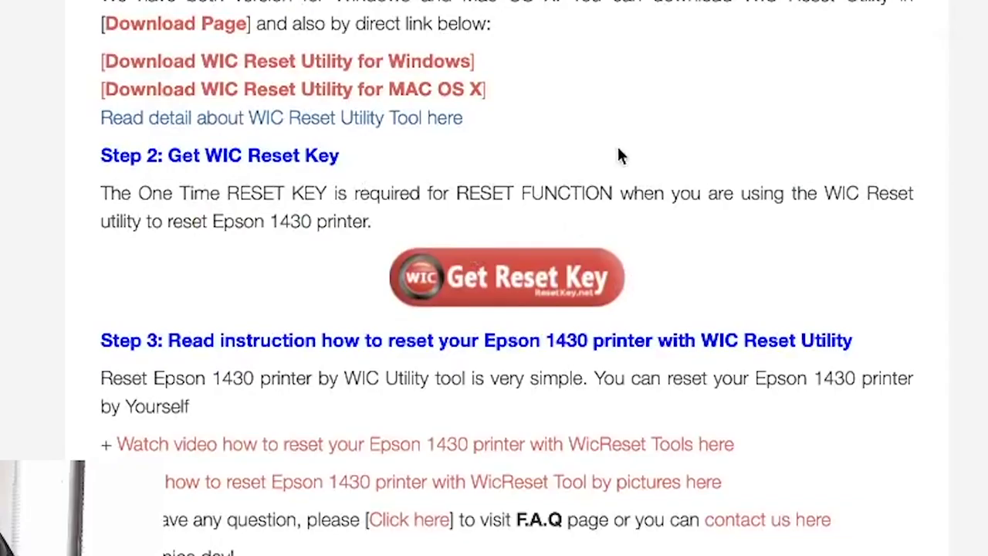
left_click(327, 369)
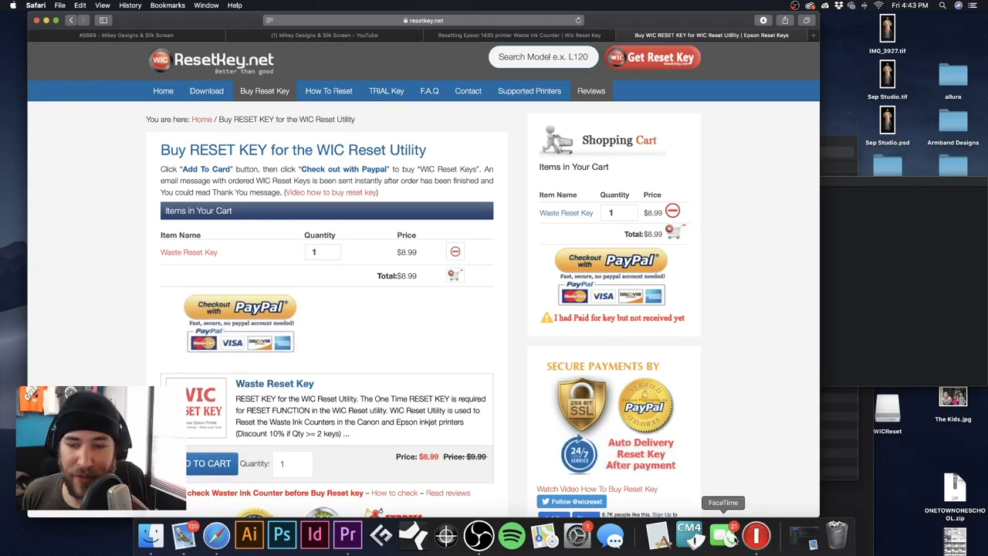
Check the key prices offered through wicreset's key prompt and return to the ResetKey.net purchase page in Safari.
left_click(755, 534)
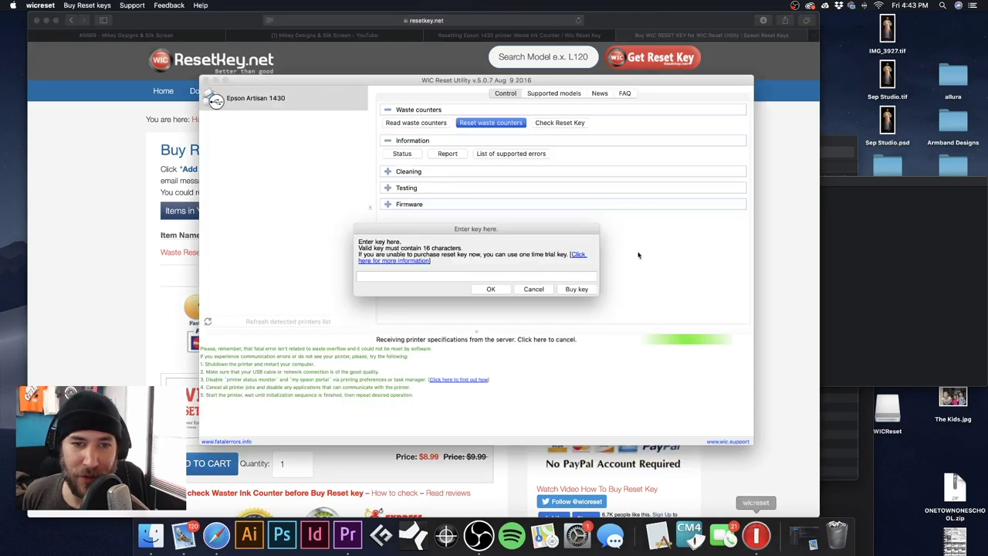
left_click(575, 289)
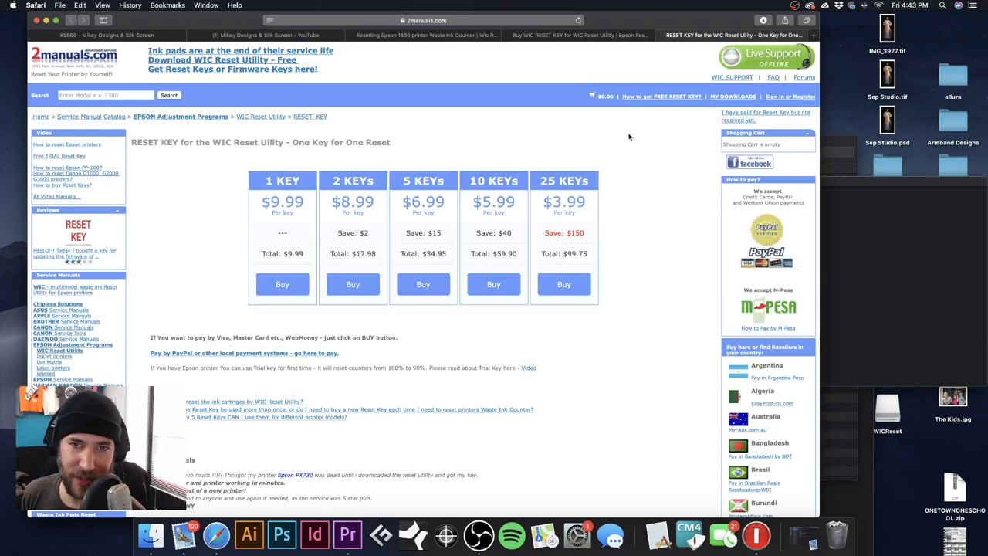
left_click(599, 36)
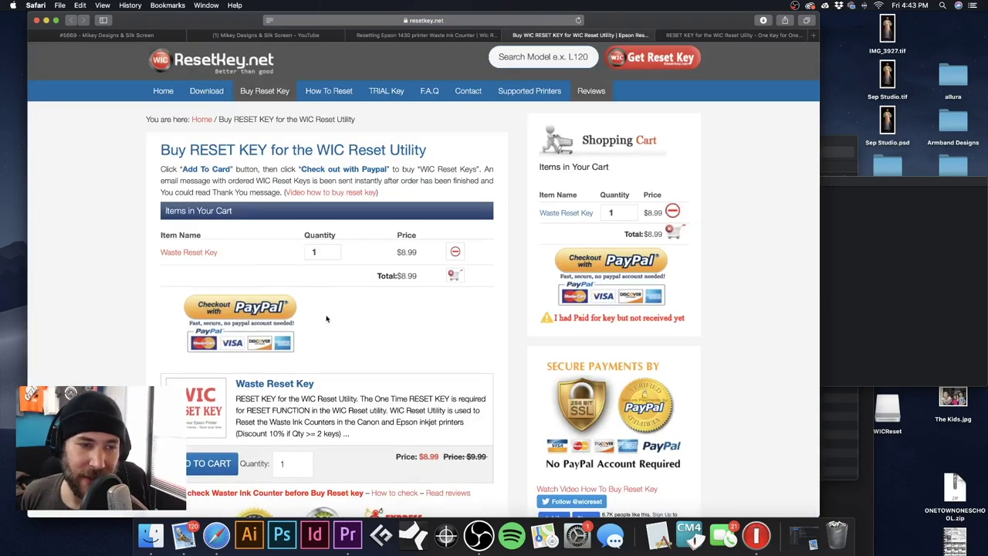
Switch to Mail and copy the one-time reset key from the WIC Reset Support purchase confirmation.
key("super+Tab")
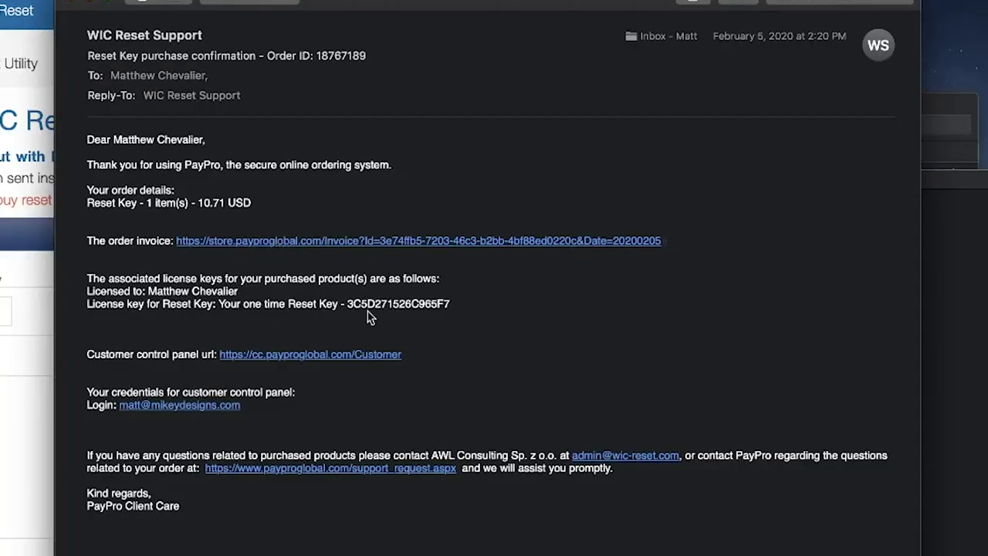
left_click_drag(348, 304, 452, 301)
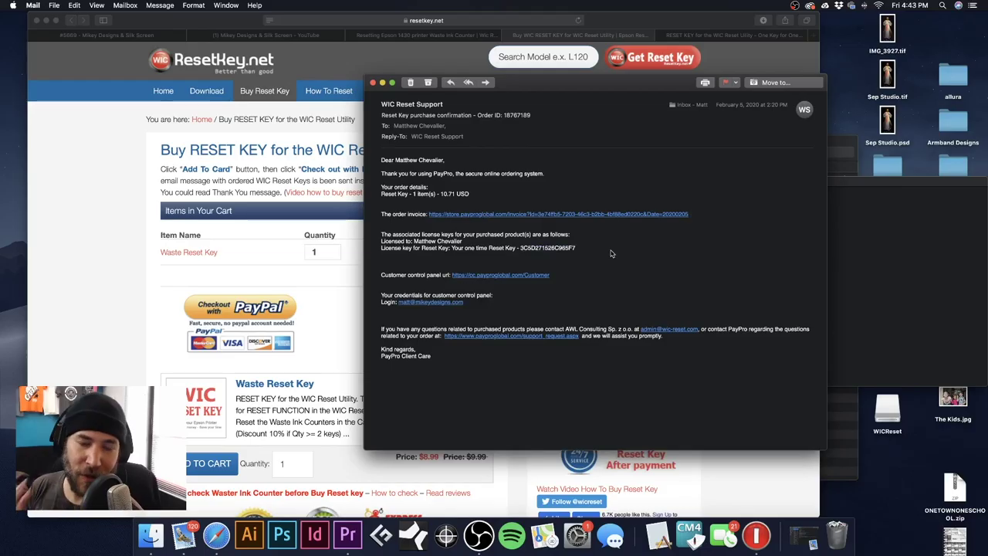
left_click(518, 313)
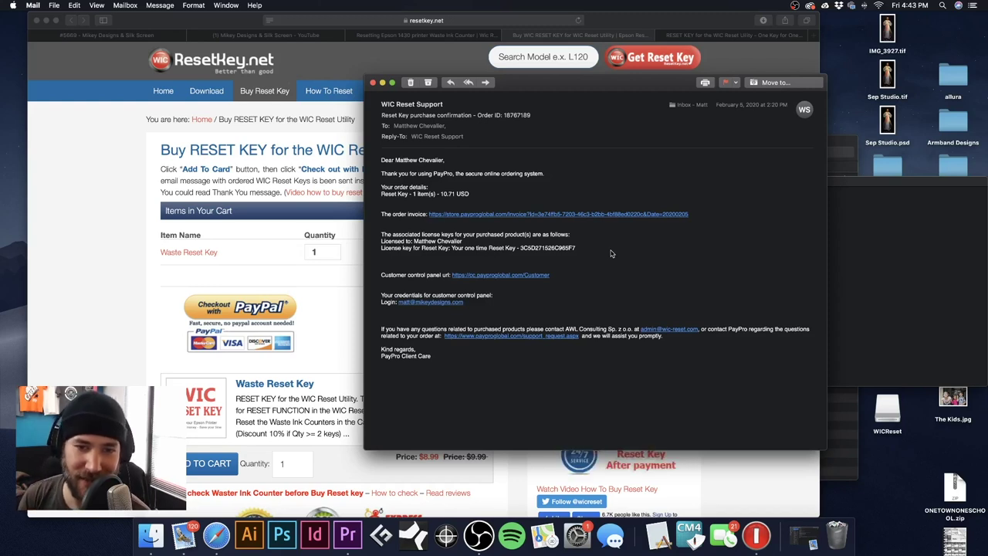
left_click_drag(519, 247, 577, 248)
key("super+c")
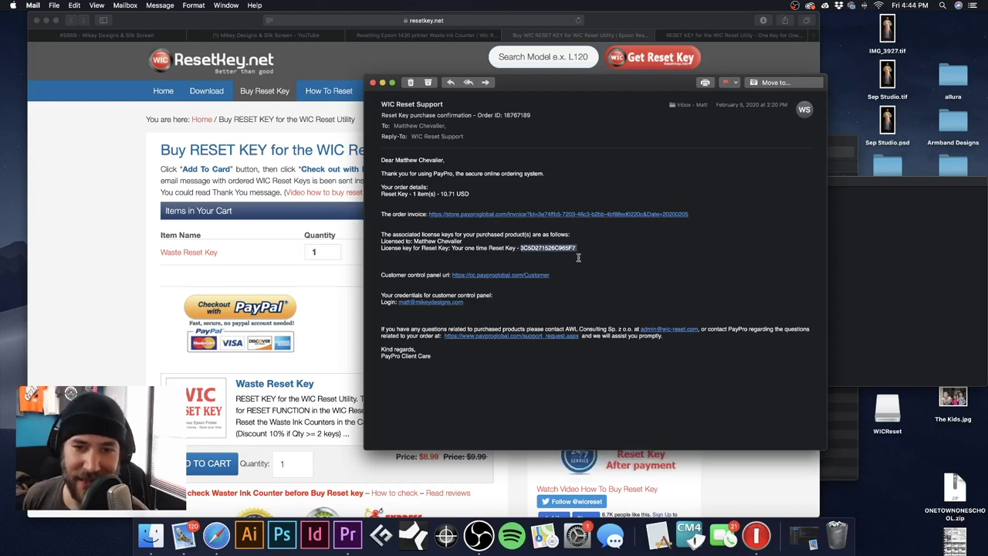
Return to wicreset, paste the reset key into the key prompt and submit it to reset the waste counters.
left_click(755, 534)
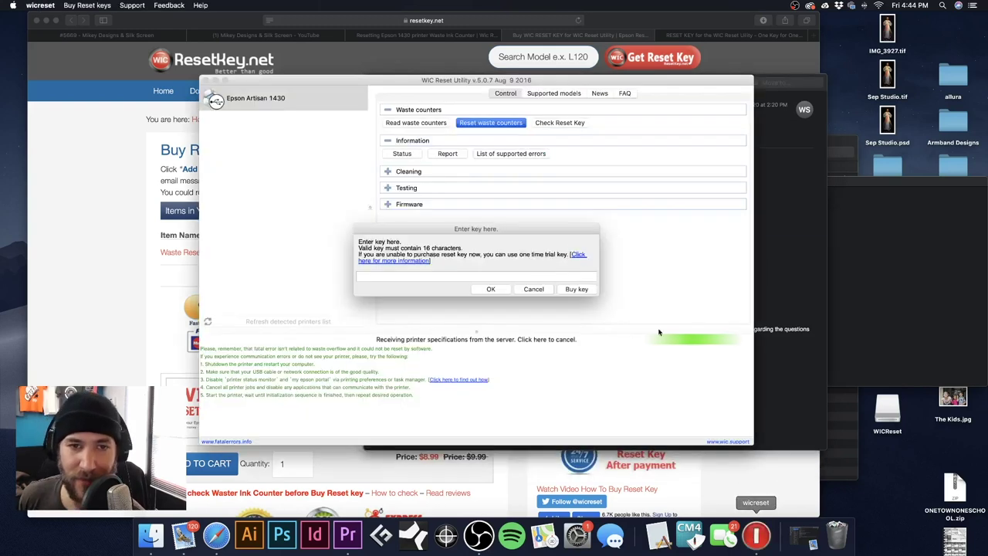
key("super+v")
left_click(559, 302)
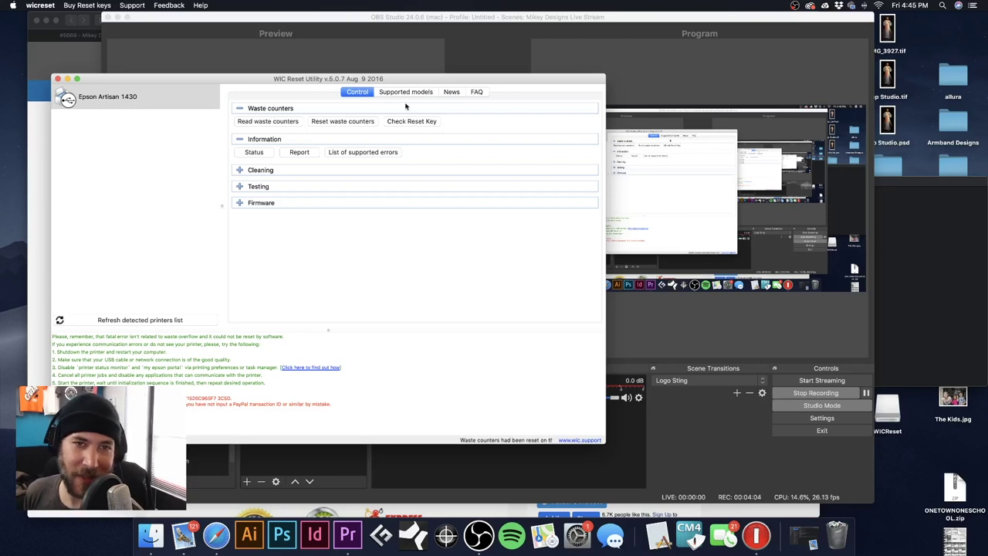
left_click_drag(431, 77, 477, 80)
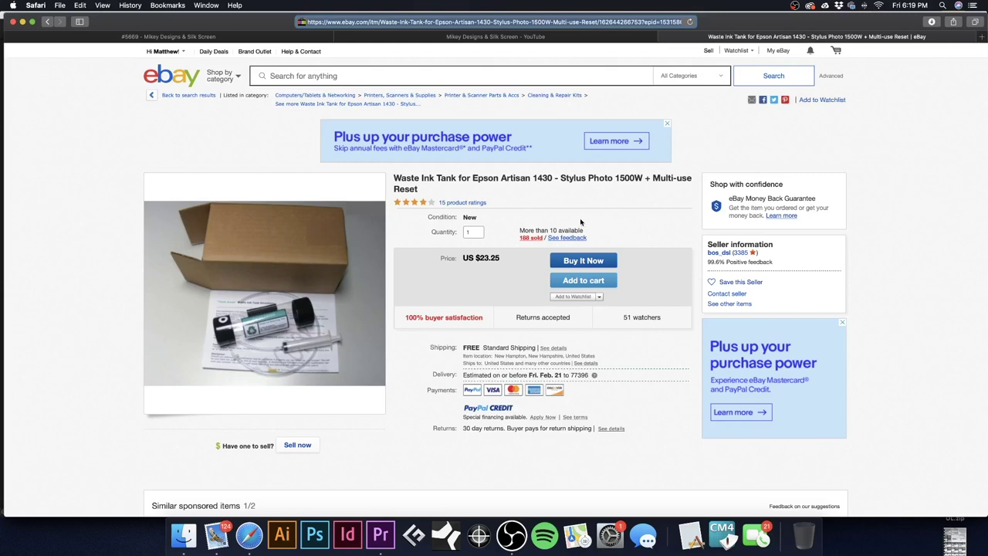
Examine the eBay listing for the Epson Artisan 1430 waste ink tank in Safari.
scroll(585, 213, "down", 3)
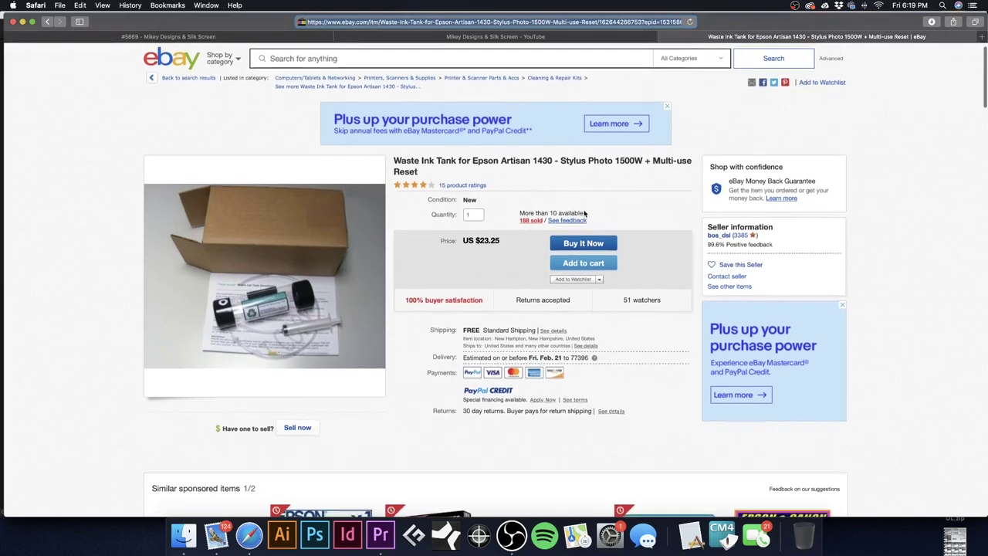